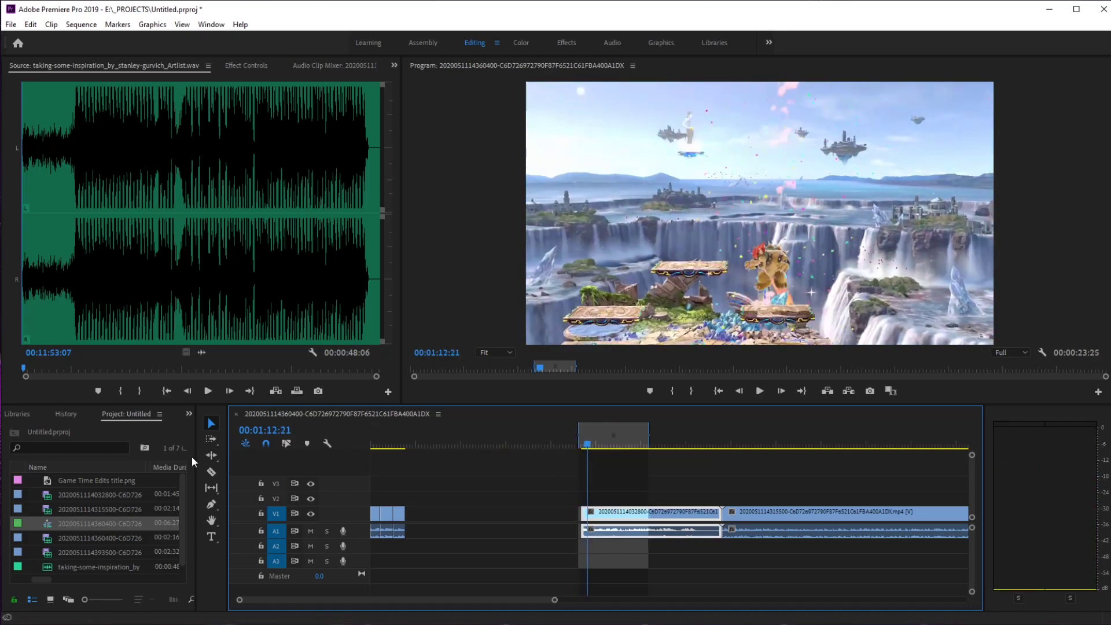
# Ripple-delete the unwanted gameplay segment at 00:01:12:21 and trim the start of the following clip to about 00:00:47:48
pyautogui.press('v')
pyautogui.click(640, 518)
pyautogui.hotkey('shift', 'Delete')
pyautogui.moveTo(422, 445); pyautogui.dragTo(521, 446)
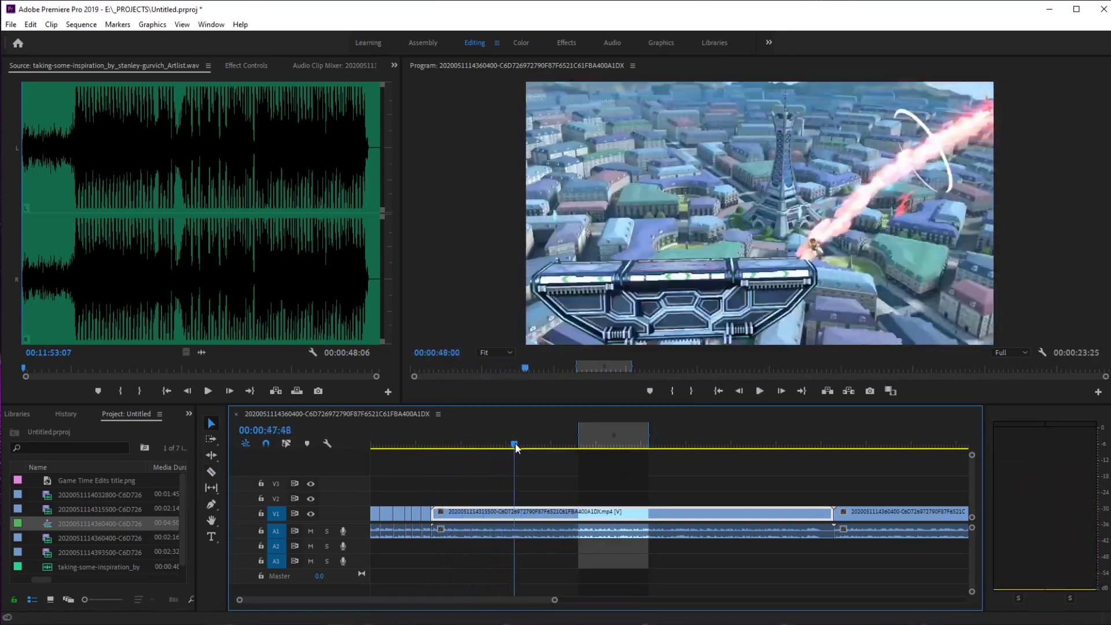
pyautogui.moveTo(433, 512); pyautogui.dragTo(508, 513)
# Scrub through the remaining gameplay footage on V1 and cut it down to short highlight clips
pyautogui.moveTo(513, 446); pyautogui.dragTo(666, 446)
pyautogui.press('c')
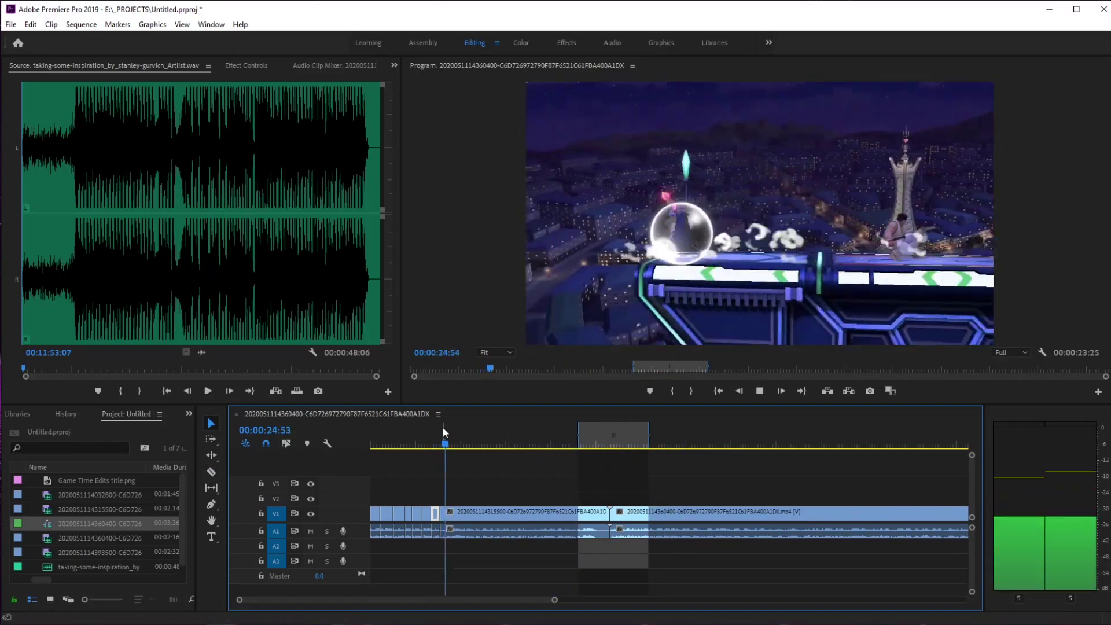
pyautogui.moveTo(447, 447); pyautogui.dragTo(731, 440)
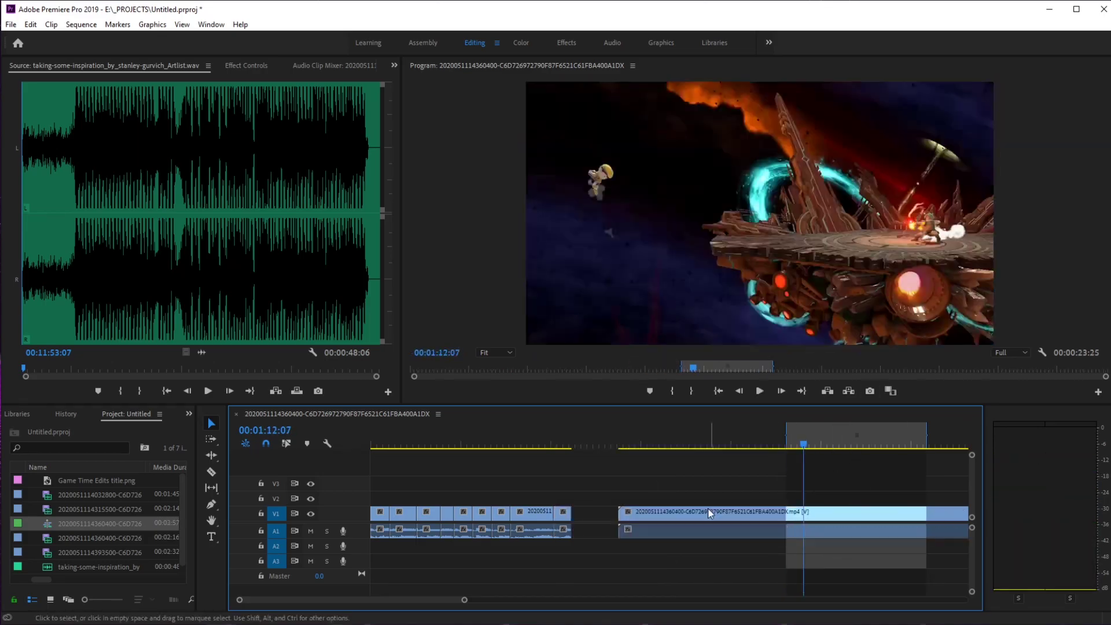
pyautogui.moveTo(801, 441); pyautogui.dragTo(699, 443)
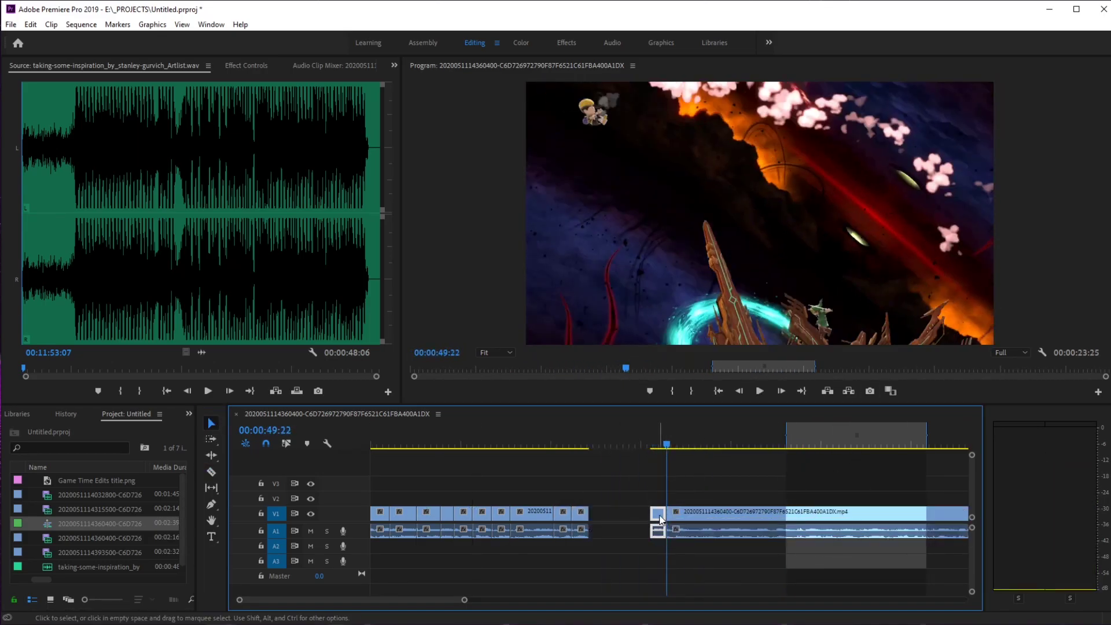
pyautogui.click(806, 432)
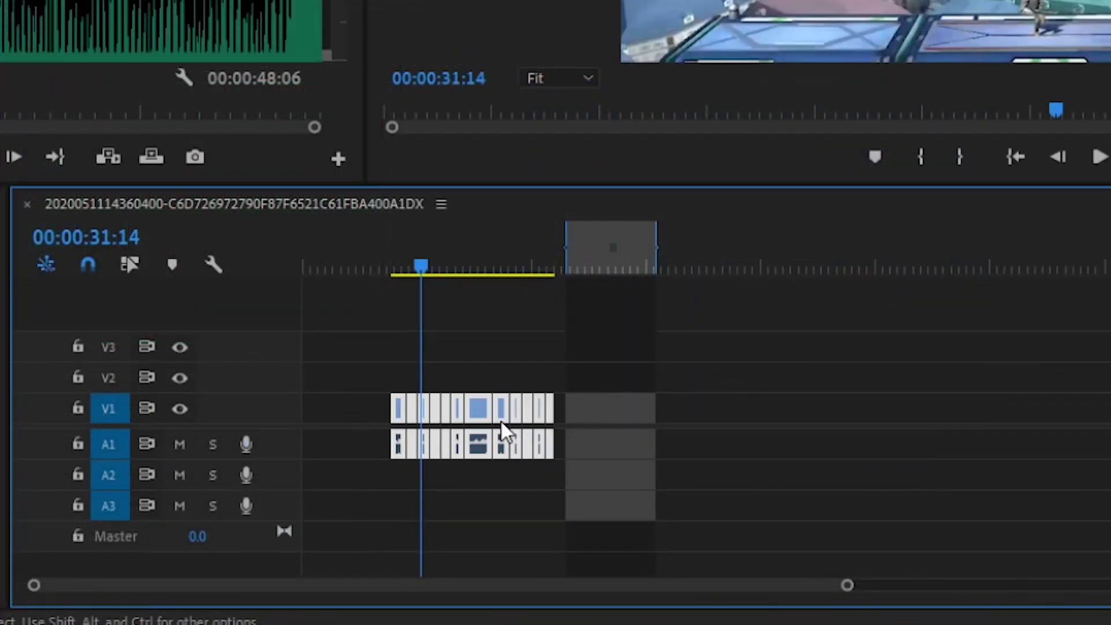
# Move all the highlight clips further along the timeline to free its beginning for the music and titles
pyautogui.moveTo(462, 528); pyautogui.dragTo(616, 524)
pyautogui.moveTo(801, 429); pyautogui.dragTo(802, 428)
pyautogui.moveTo(435, 267); pyautogui.dragTo(389, 266)
# Place the music file at the start of track A1 and enlarge the track's height
pyautogui.moveTo(162, 34); pyautogui.dragTo(307, 434)
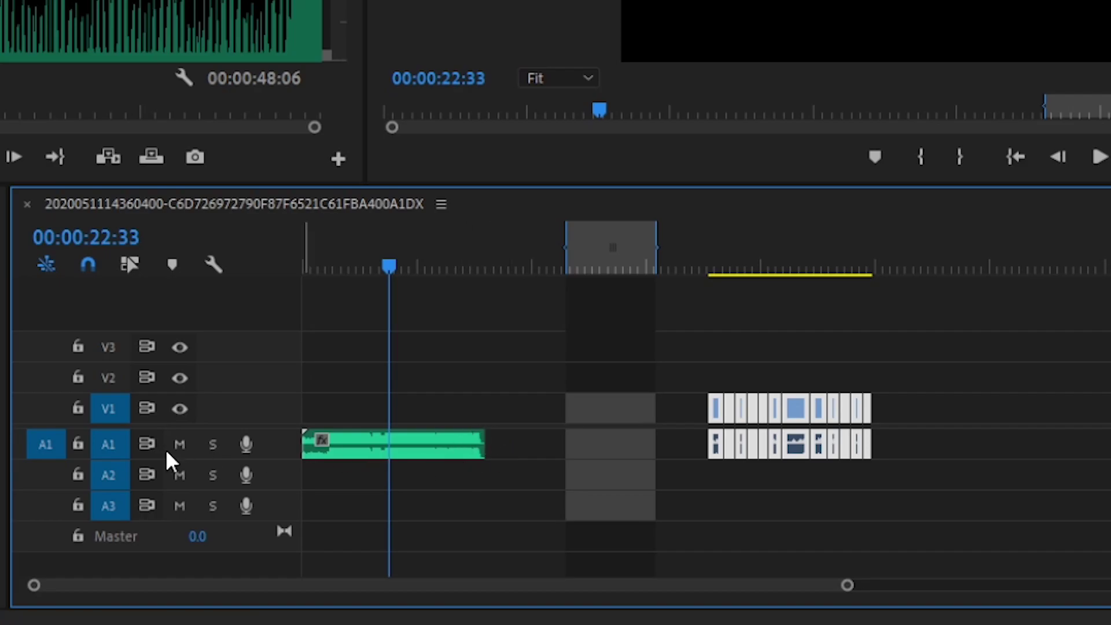
pyautogui.moveTo(201, 458); pyautogui.dragTo(199, 532)
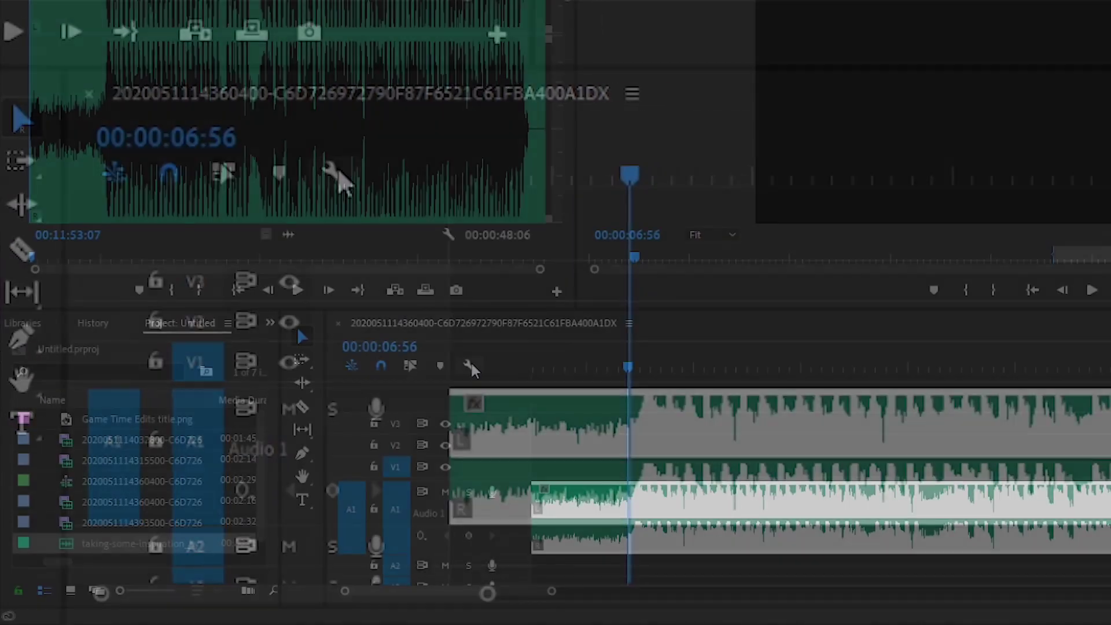
# Toggle the timeline's Show Audio Waveform option off and on, and locate the Generate Audio Waveform command for the music clip
pyautogui.click(471, 367)
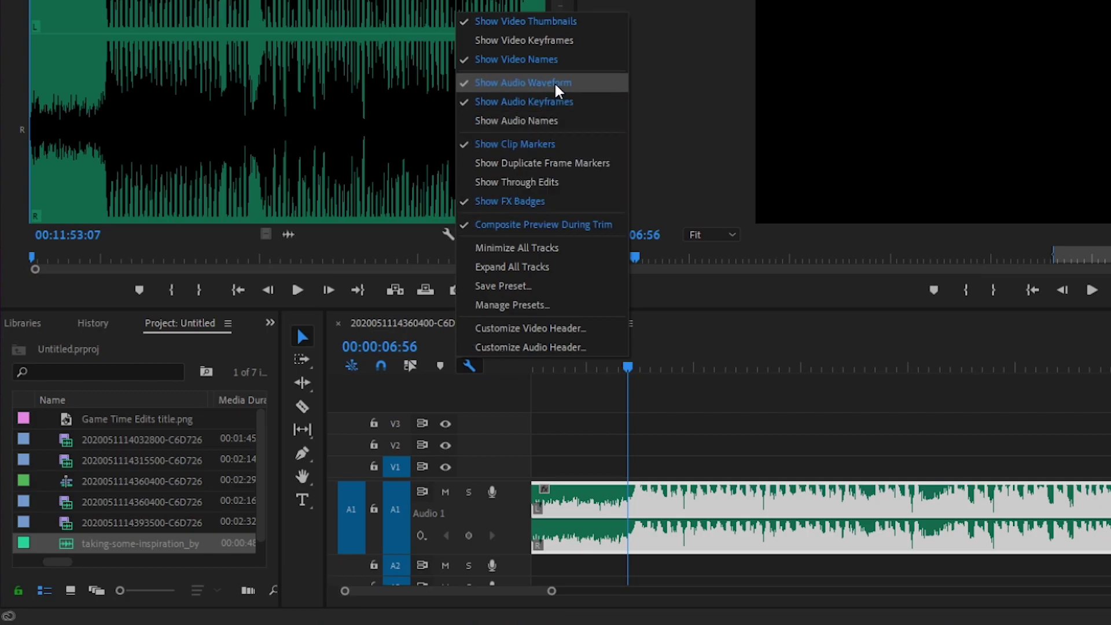
pyautogui.click(557, 86)
pyautogui.click(474, 369)
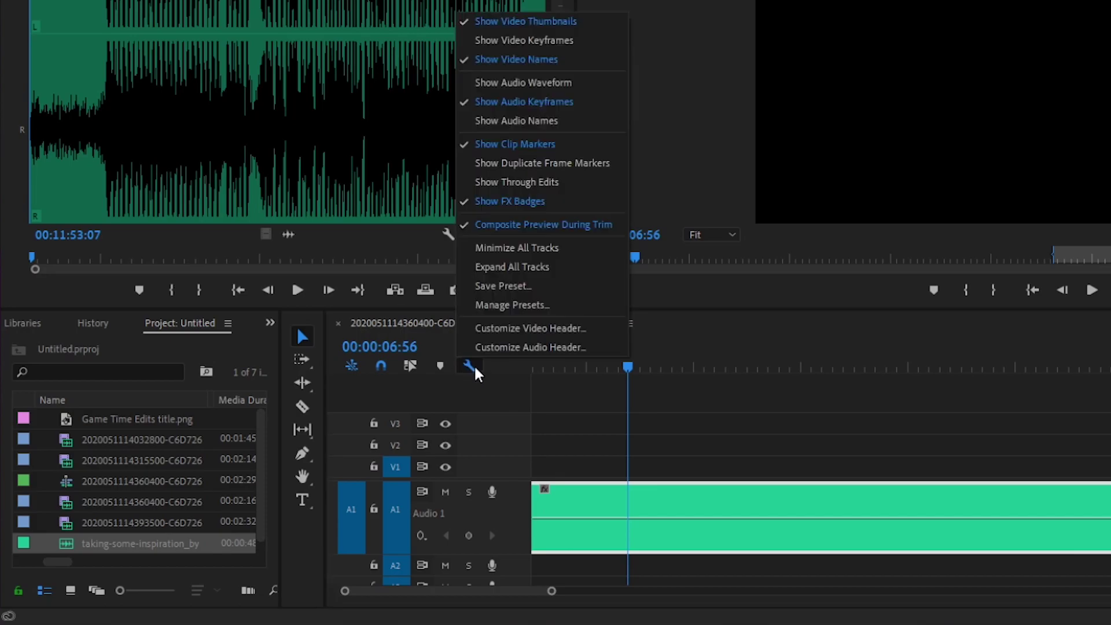
pyautogui.click(565, 87)
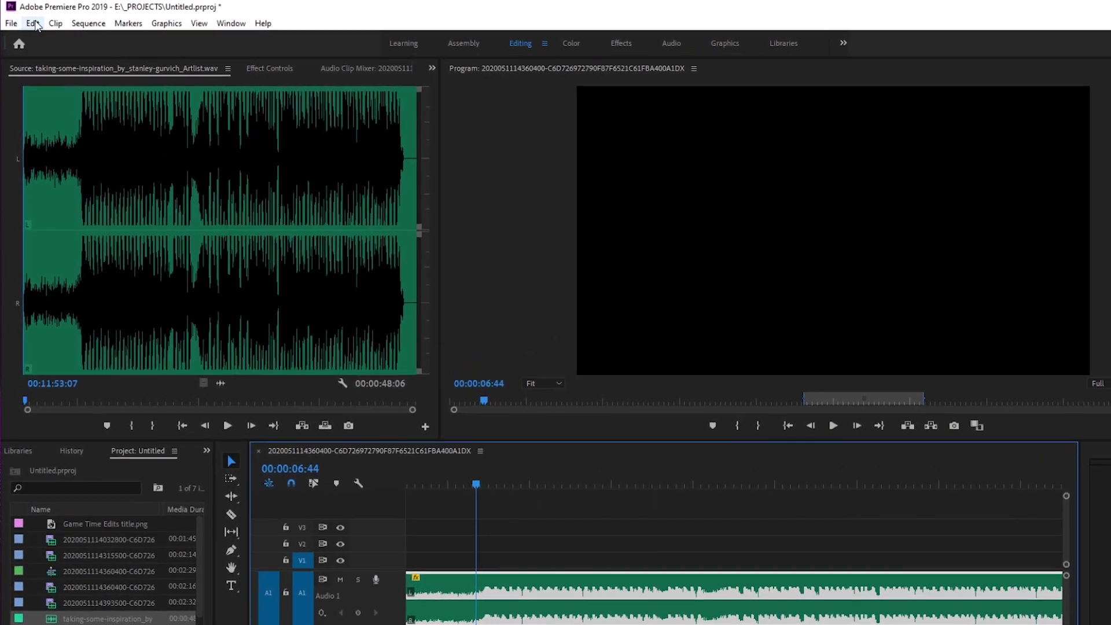
pyautogui.click(55, 23)
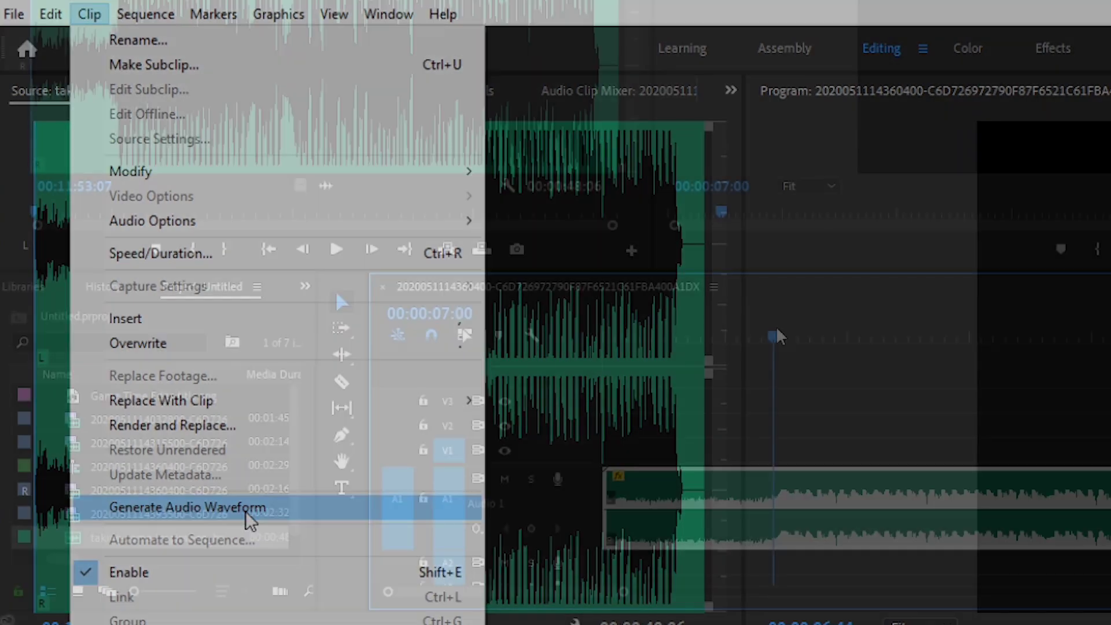
# Place Game Time Edits title.png at the start of track V1 and shorten its end
pyautogui.moveTo(774, 345); pyautogui.dragTo(421, 392)
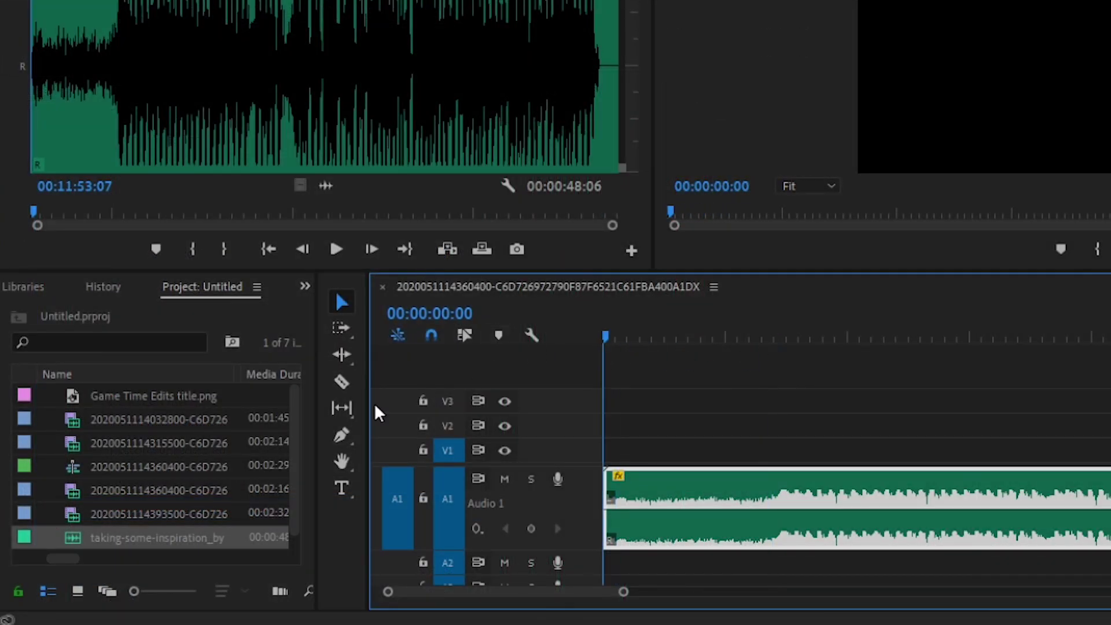
pyautogui.moveTo(157, 397); pyautogui.dragTo(614, 457)
pyautogui.moveTo(724, 450); pyautogui.dragTo(699, 449)
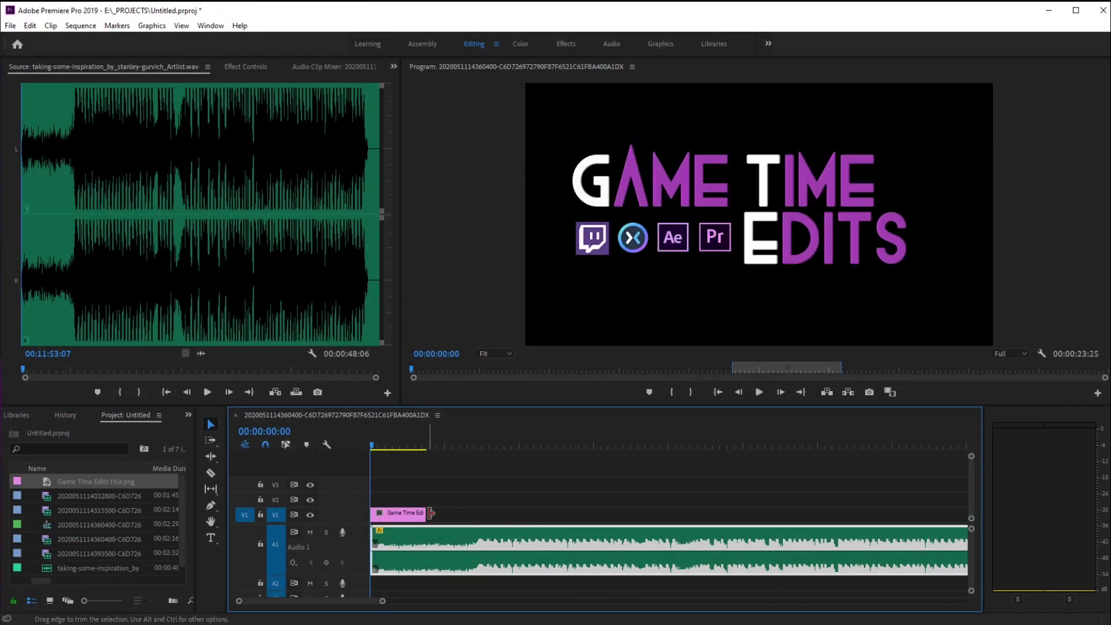
# Add a text graphic reading "PRESENTS" in the program frame, following the Game Time Edits title
pyautogui.press('t')
pyautogui.click(699, 211)
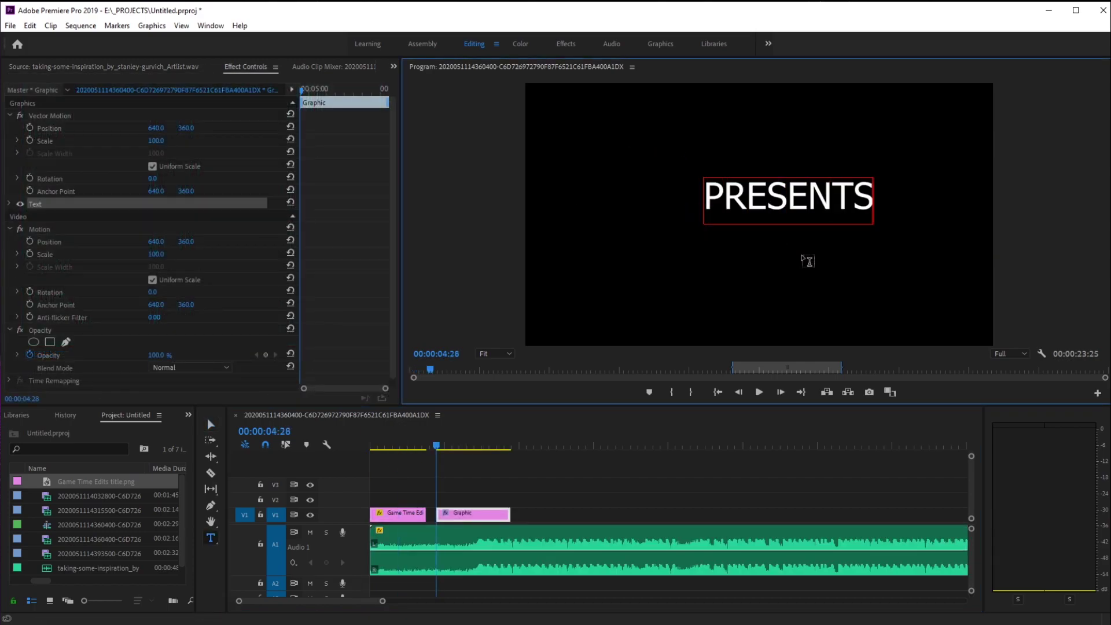
pyautogui.press('Escape')
# Trim the end of the PRESENTS graphic to the point where the music kicks in, at 00:00:07:27
pyautogui.click(474, 444)
pyautogui.press('=')
pyautogui.press('=')
pyautogui.press('=')
pyautogui.press('=')
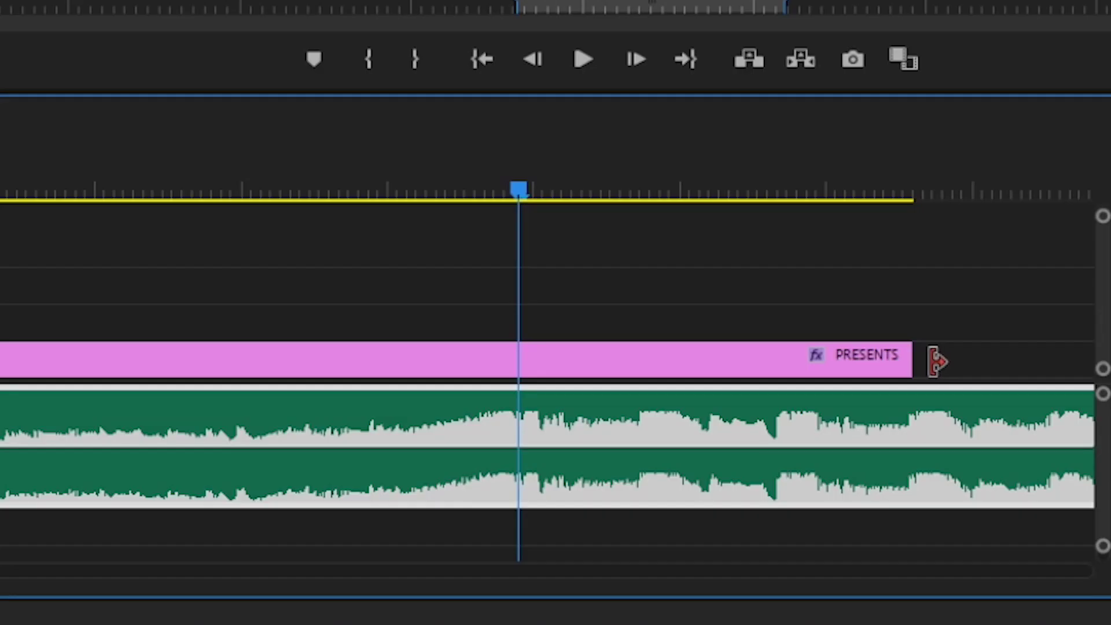
pyautogui.moveTo(897, 513); pyautogui.dragTo(742, 516)
pyautogui.moveTo(537, 363); pyautogui.dragTo(521, 364)
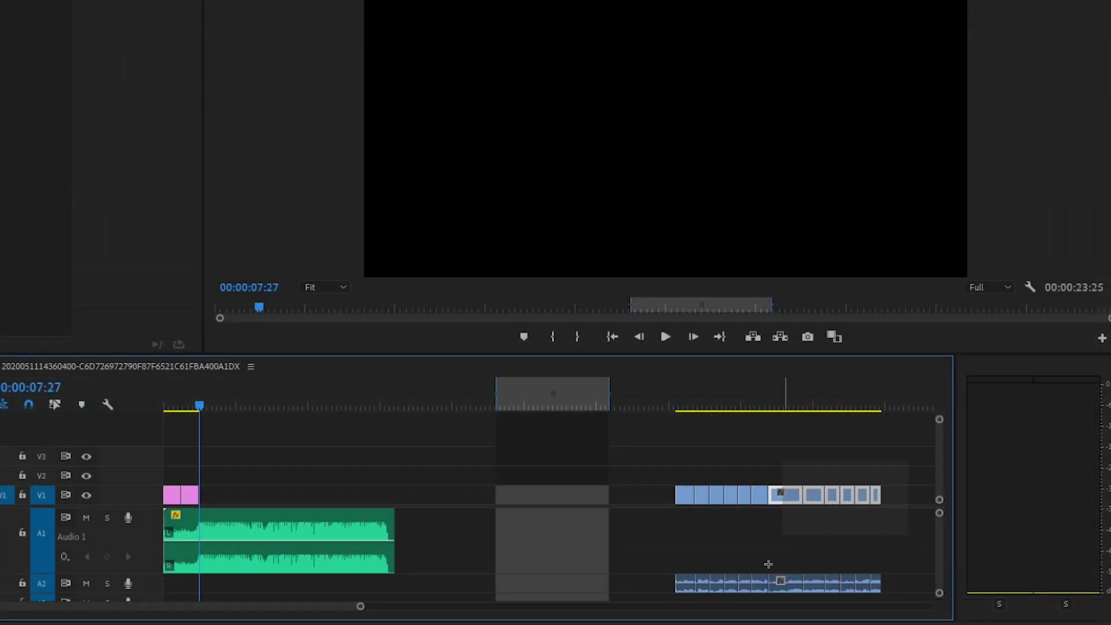
# Move the highlight clips back so the first one starts at the end of the PRESENTS graphic at 00:00:07:27
pyautogui.moveTo(905, 528); pyautogui.dragTo(645, 595)
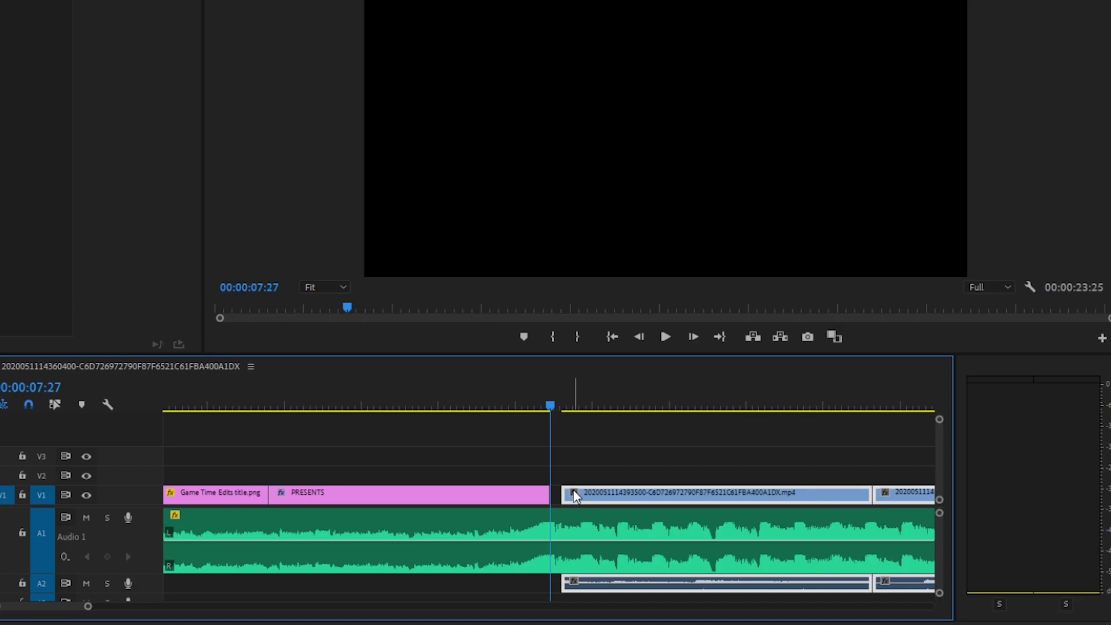
pyautogui.moveTo(576, 496); pyautogui.dragTo(479, 499)
pyautogui.press('-')
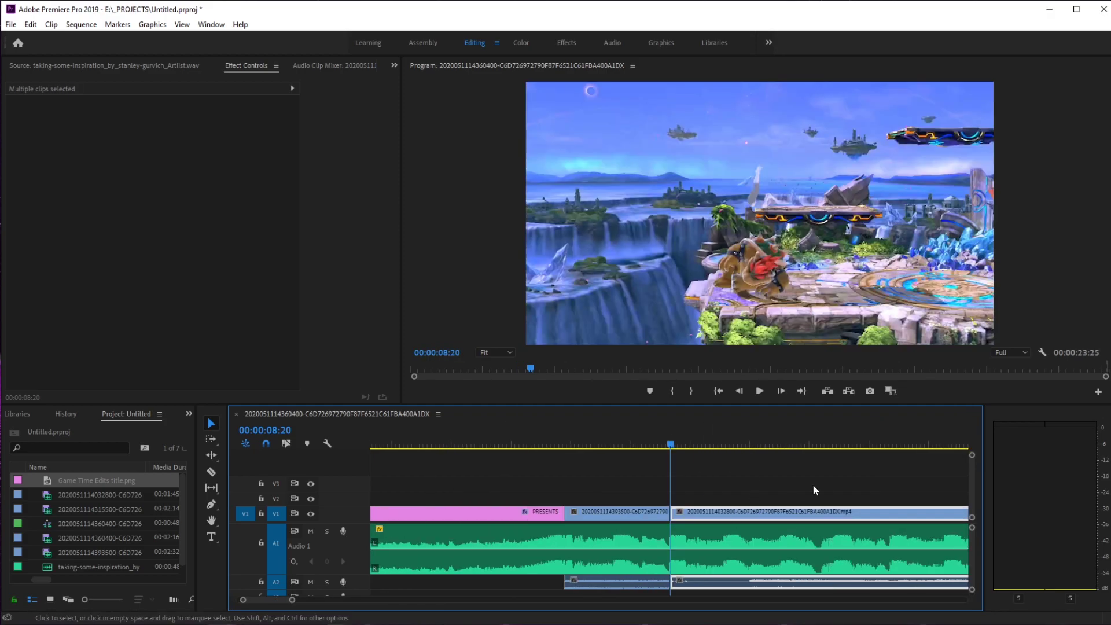
# Fit the highlight clips on V1 to the beats of the music waveform and play the sequence from the start
pyautogui.moveTo(816, 513); pyautogui.dragTo(881, 517)
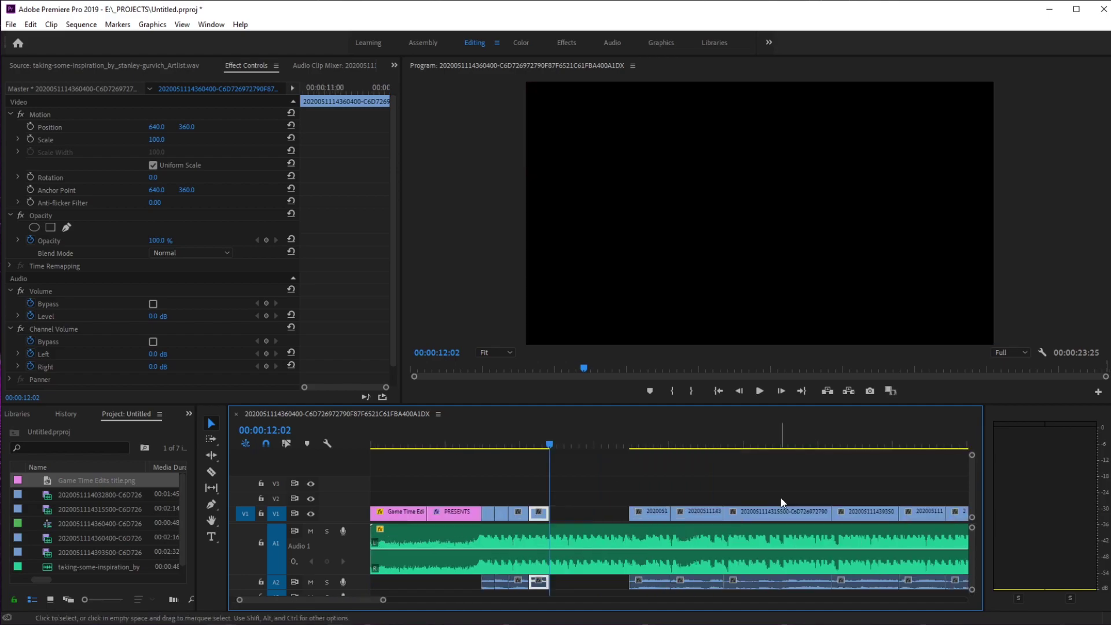
pyautogui.moveTo(725, 512); pyautogui.dragTo(798, 509)
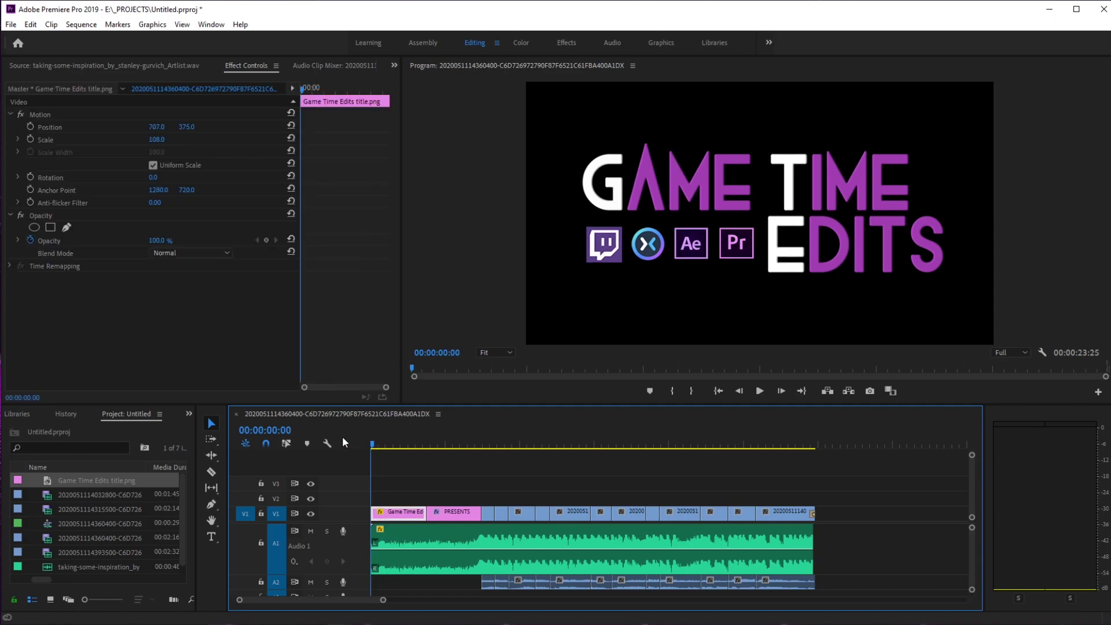
pyautogui.press('space')
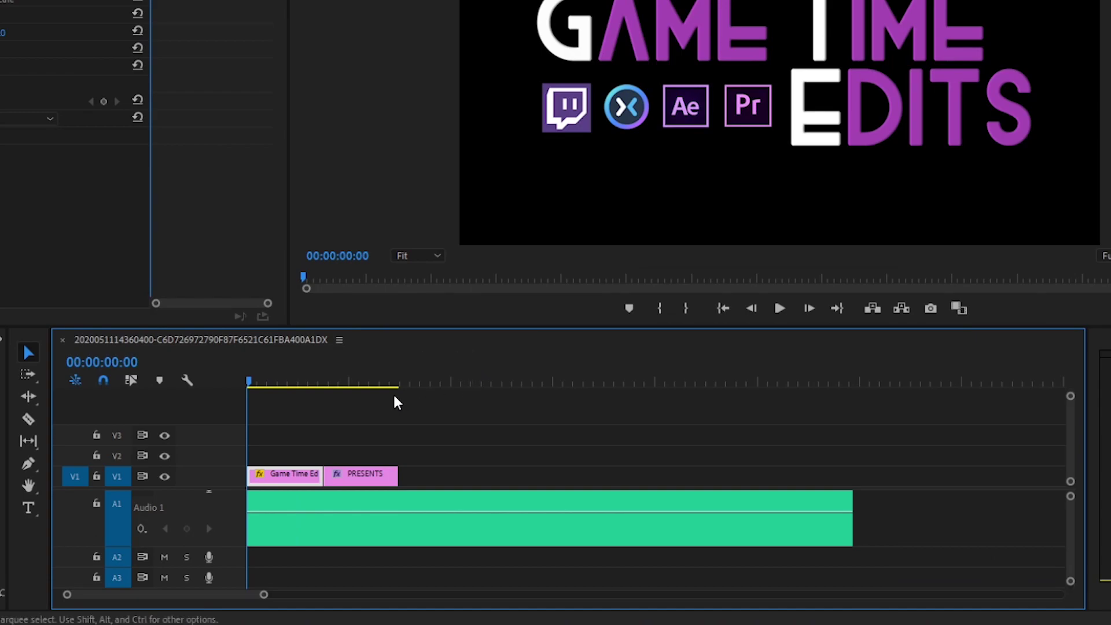
# Play the sequence from the start and add a timeline marker on every beat from about 00:00:07:28 to the end of the music
pyautogui.click(394, 396)
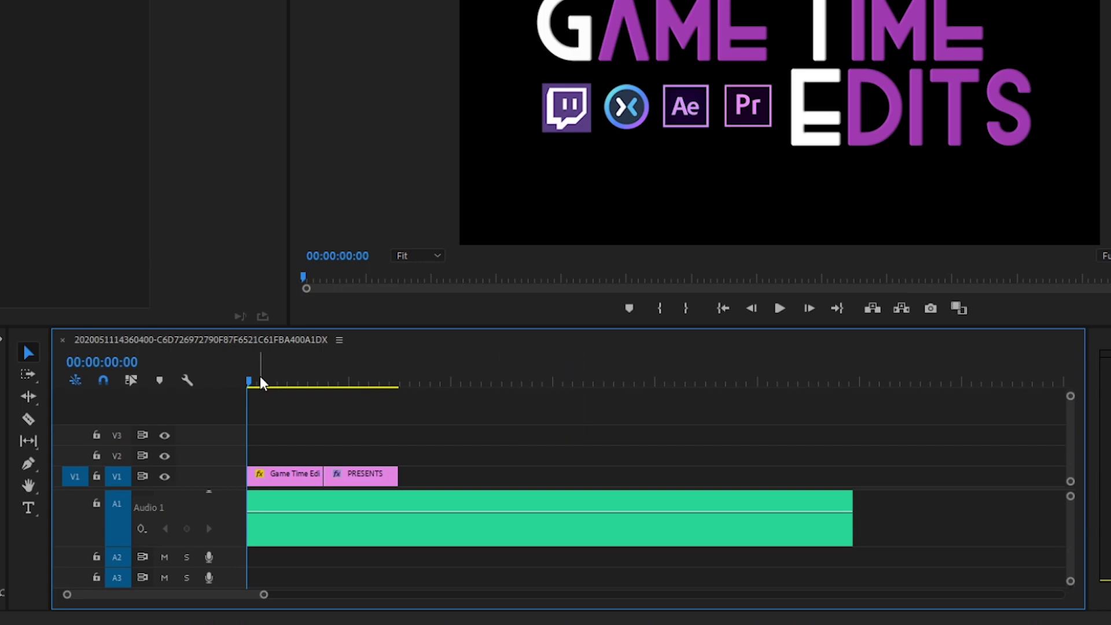
pyautogui.press('space')
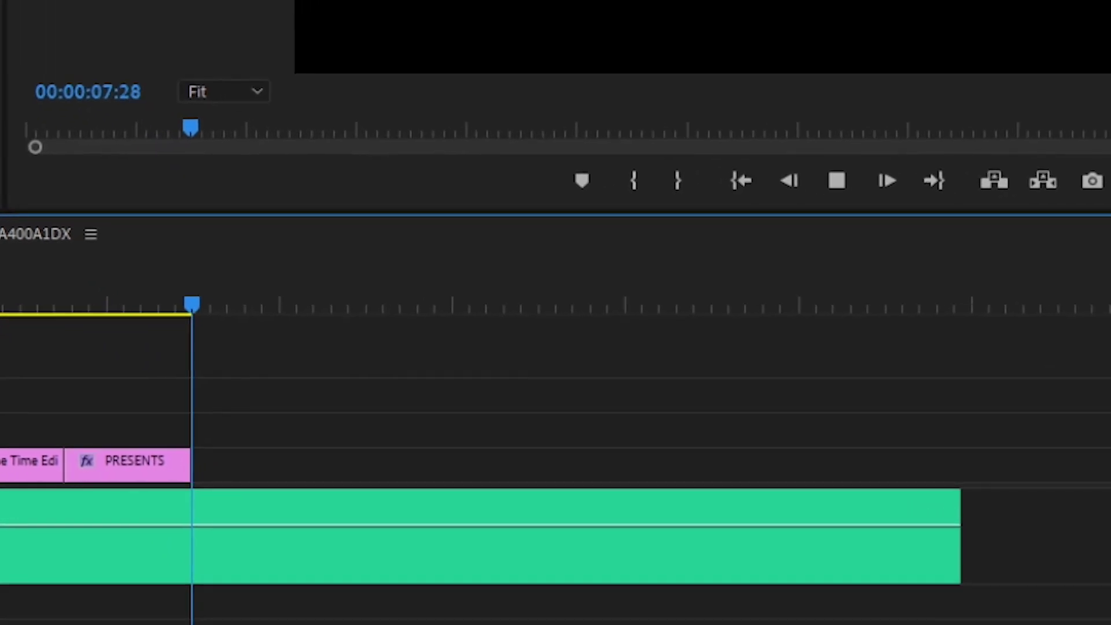
pyautogui.press('m')
pyautogui.press('m')
pyautogui.press('m')
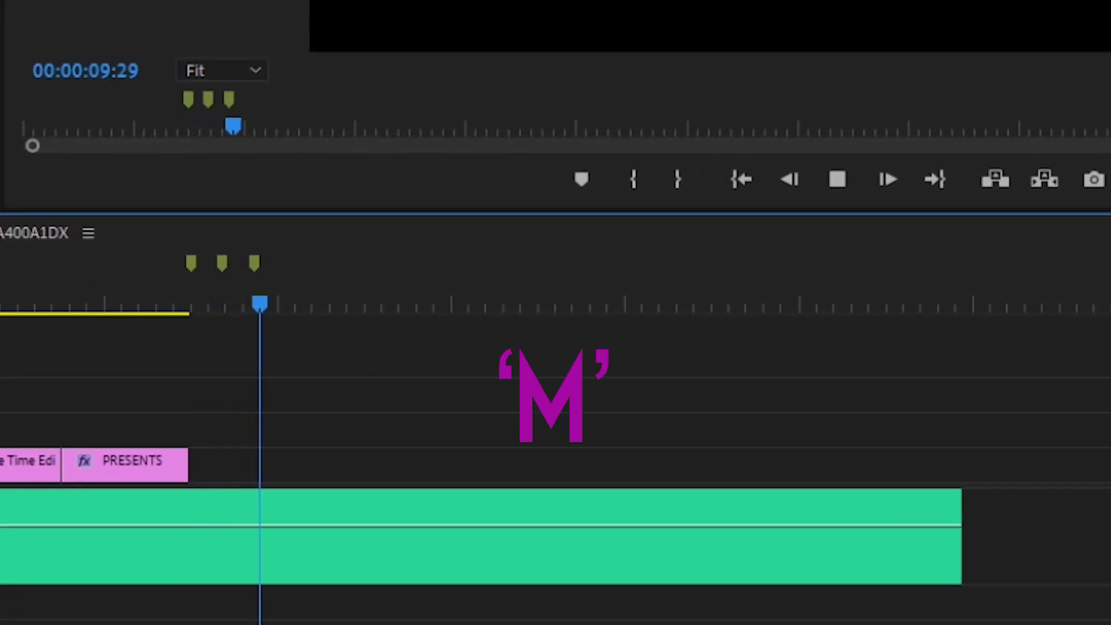
pyautogui.press('m')
pyautogui.press('m')
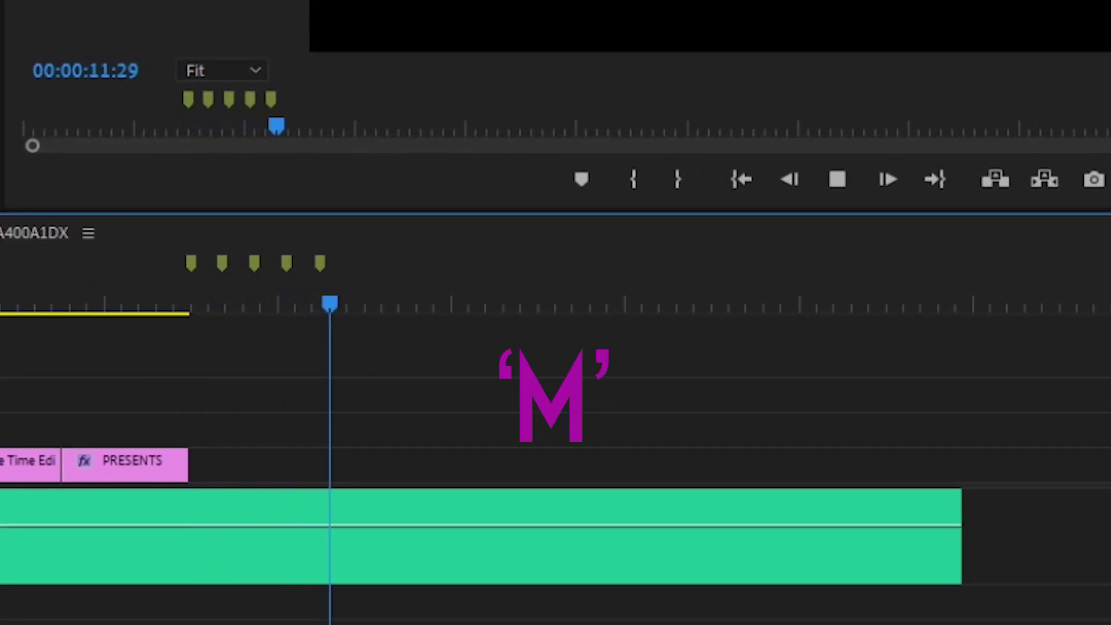
pyautogui.press('m')
pyautogui.press('m')
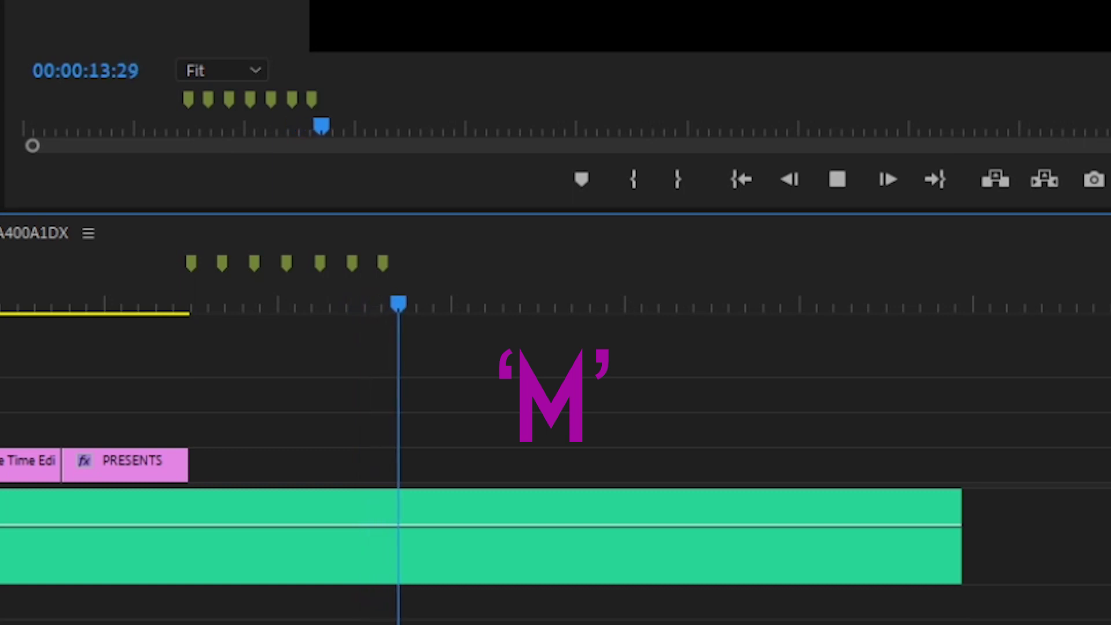
pyautogui.press('m')
pyautogui.press('m')
pyautogui.press('m')
pyautogui.press('m')
pyautogui.press('m')
pyautogui.press('m')
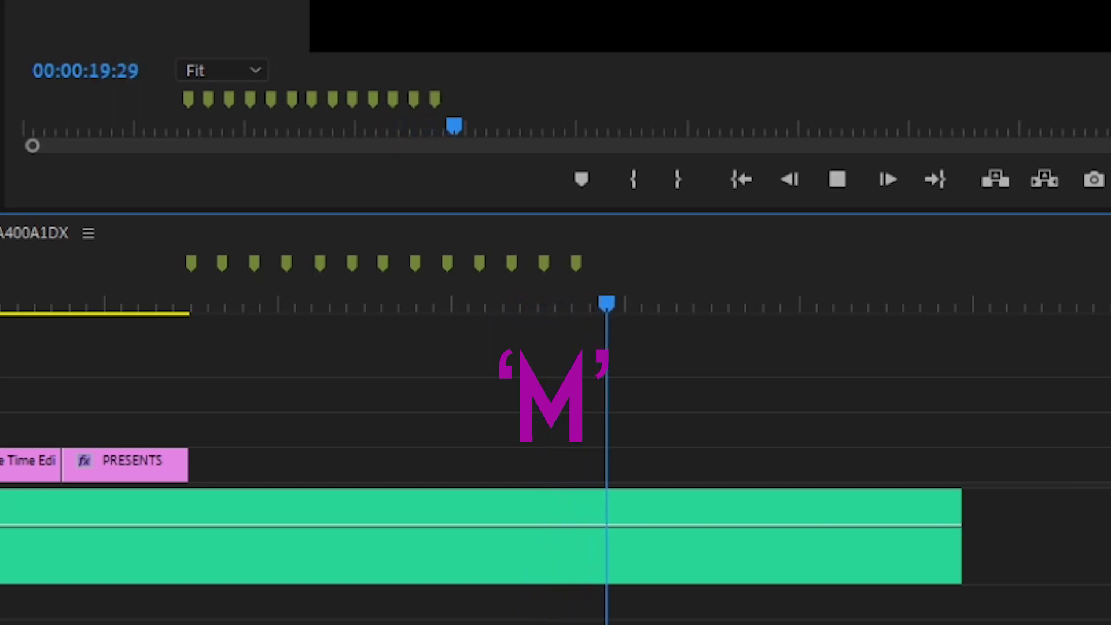
pyautogui.press('m')
pyautogui.press('m')
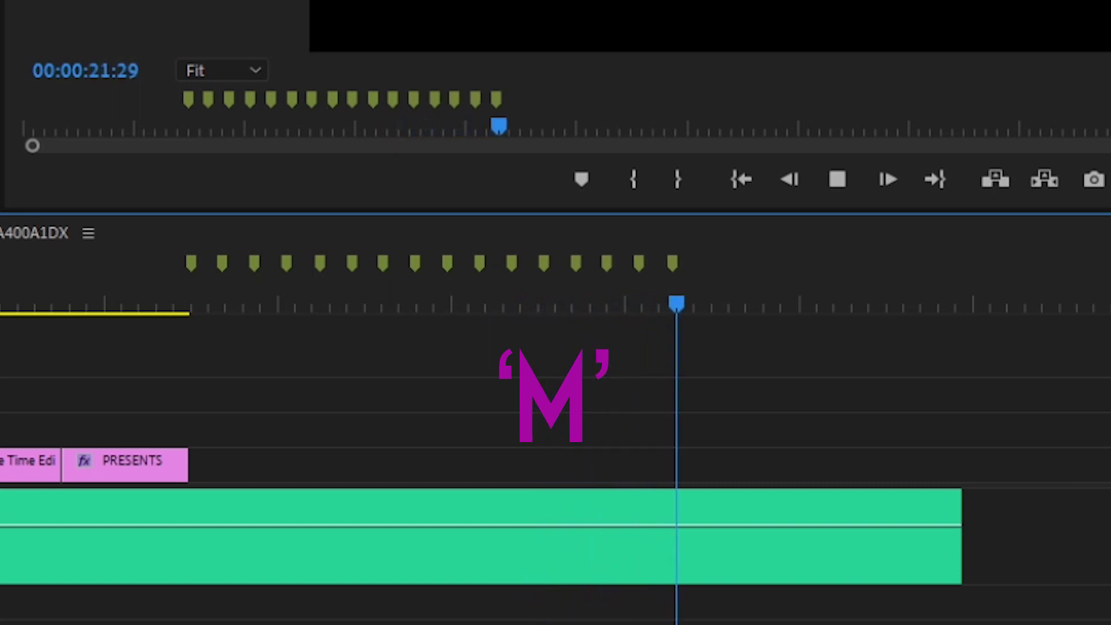
pyautogui.press('m')
pyautogui.press('m')
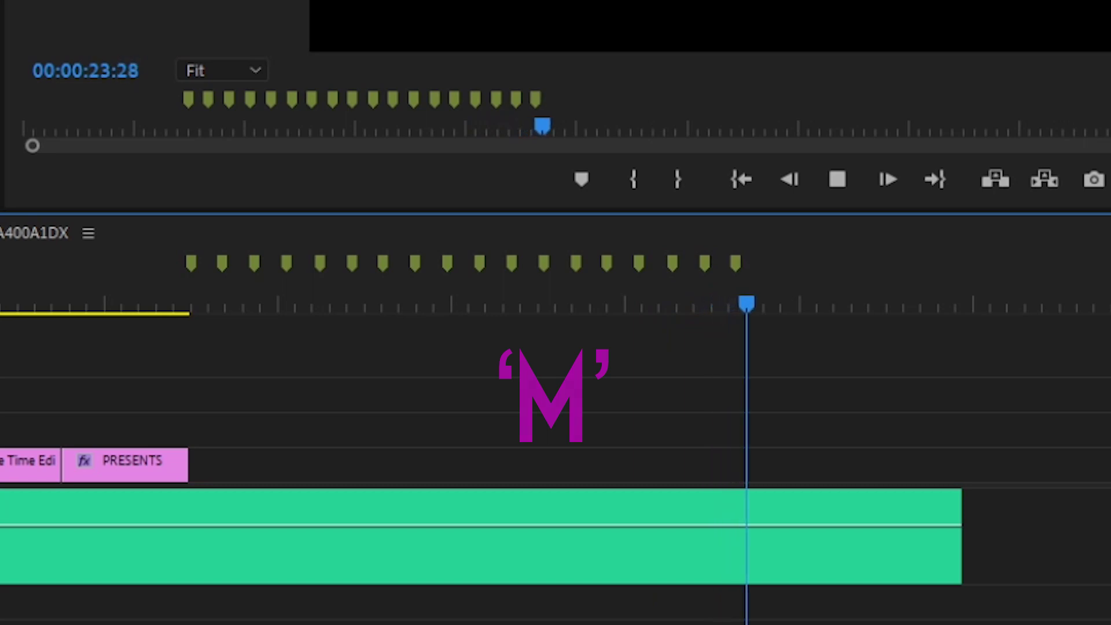
pyautogui.press('m')
pyautogui.press('m')
pyautogui.press('m')
pyautogui.press('m')
pyautogui.press('m')
pyautogui.press('m')
pyautogui.press('m')
pyautogui.press('space')
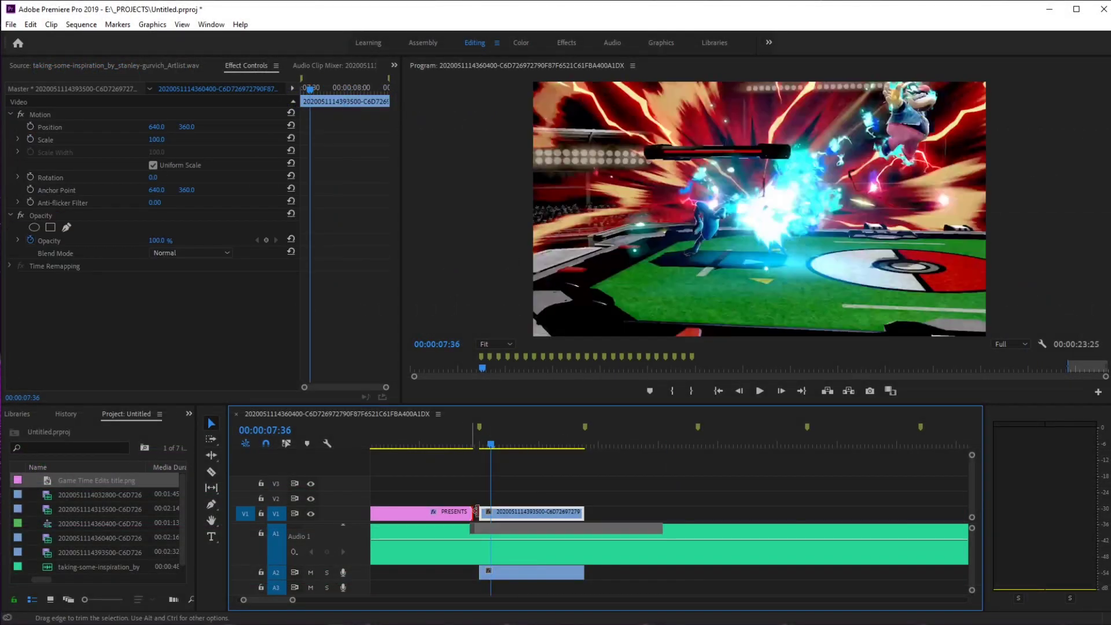
# Place and trim the highlight clips on V1 so that their cuts line up with the beat markers
pyautogui.click(590, 446)
pyautogui.moveTo(566, 515); pyautogui.dragTo(595, 521)
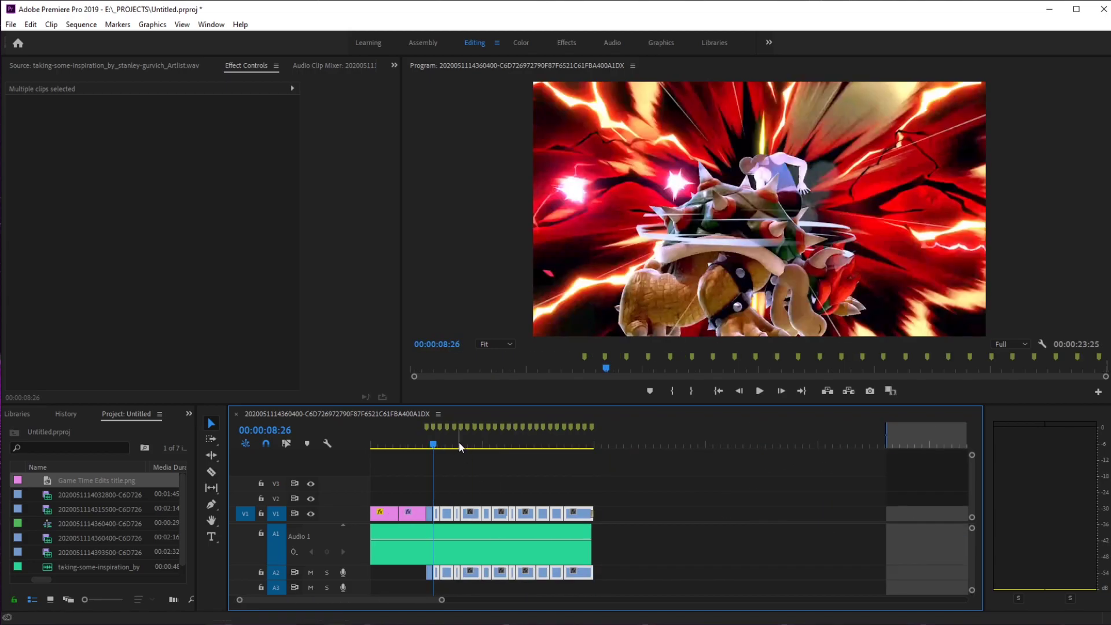
pyautogui.press('=')
pyautogui.press('=')
pyautogui.press('=')
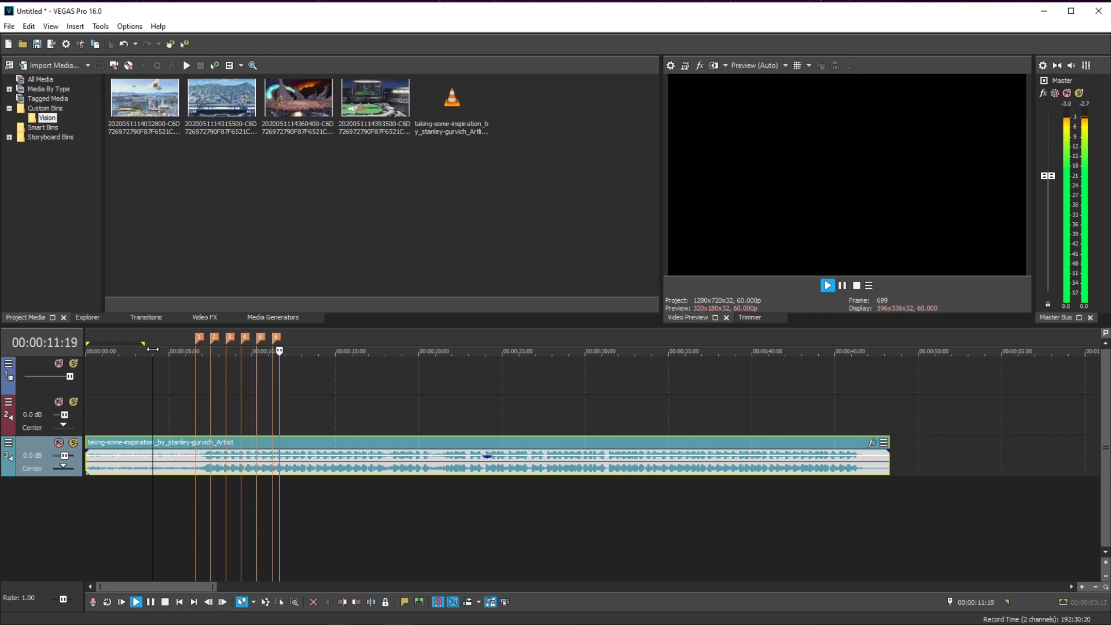
# Switch to VEGAS Pro and place three gameplay clips one after another on the video track, starting at the first beat marker
pyautogui.moveTo(221, 99); pyautogui.dragTo(223, 397)
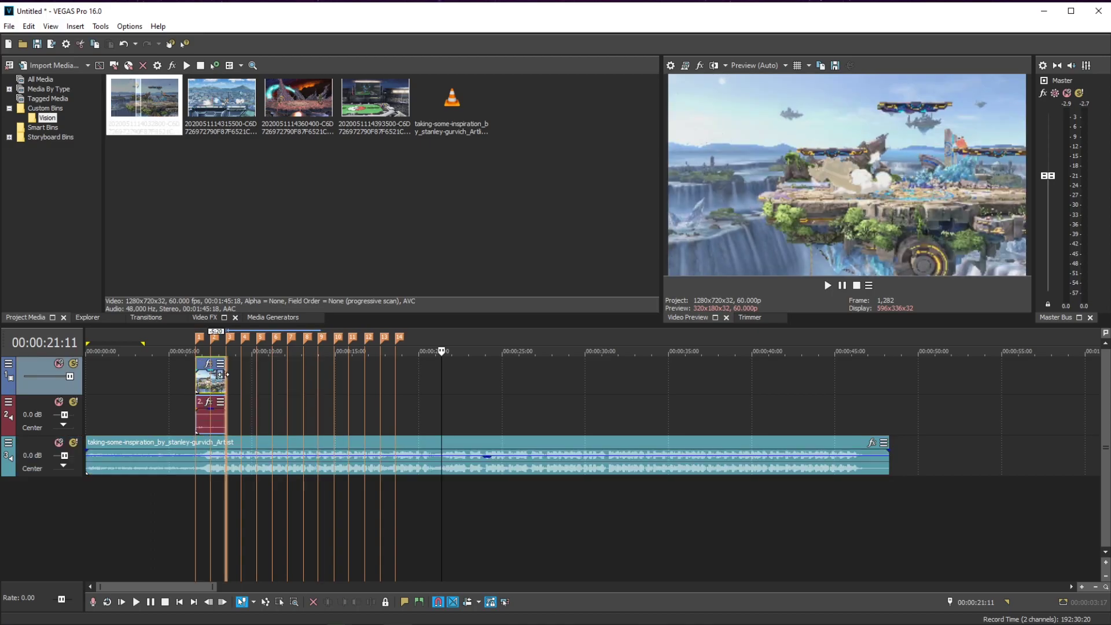
pyautogui.moveTo(375, 98); pyautogui.dragTo(238, 385)
pyautogui.moveTo(297, 98); pyautogui.dragTo(249, 383)
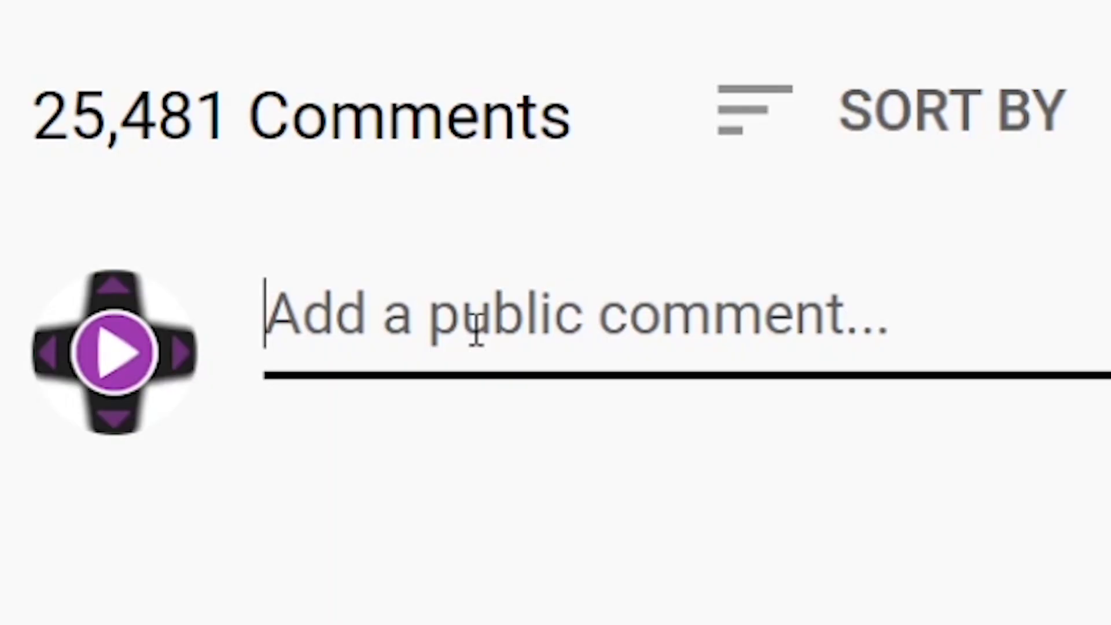
# Switch to the video's comment section and write a public comment starting with "I"
pyautogui.write('I')
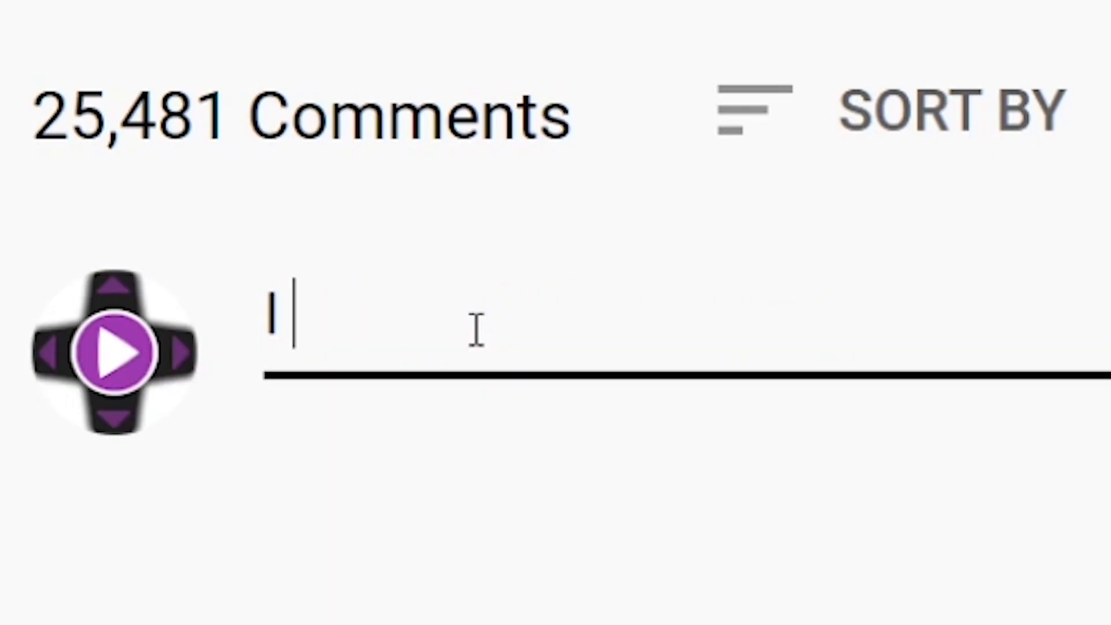